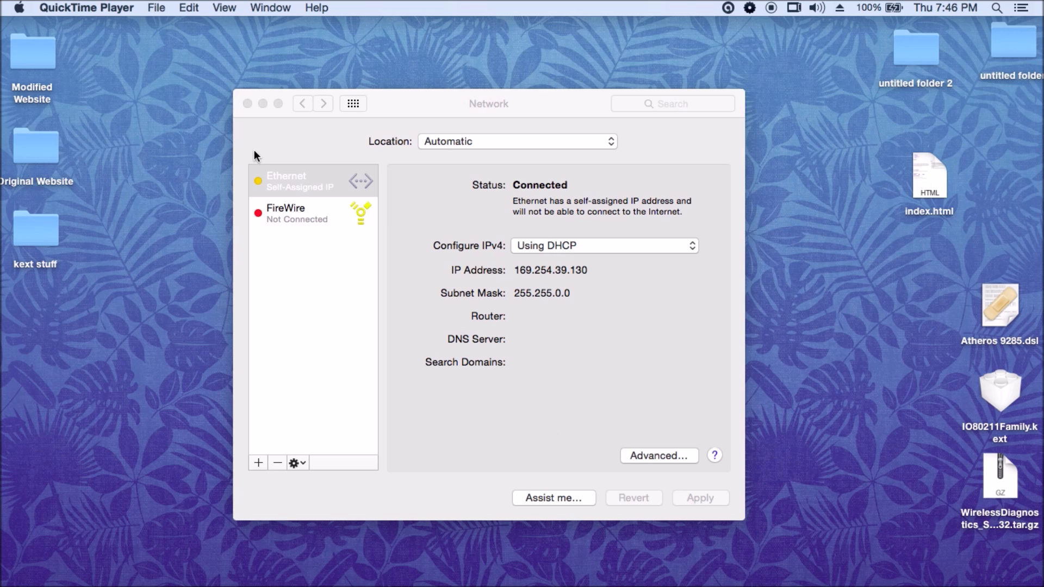
- Close the Network preferences window showing the self-assigned Ethernet connection
click(247, 103)
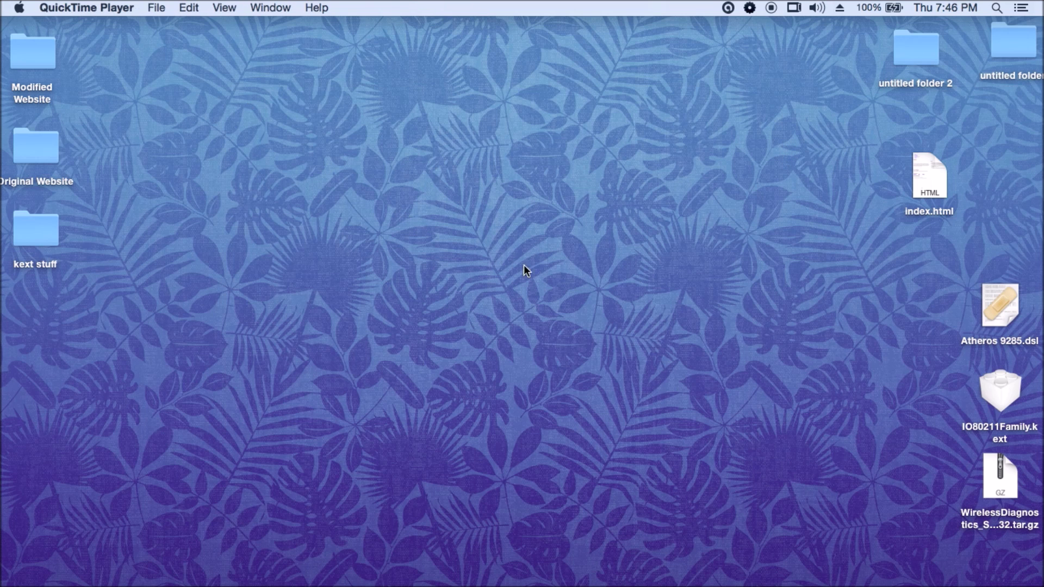
- Launch Kext Helper b7 from Launchpad, then bring the desktop forward
mouse_move(297, 581)
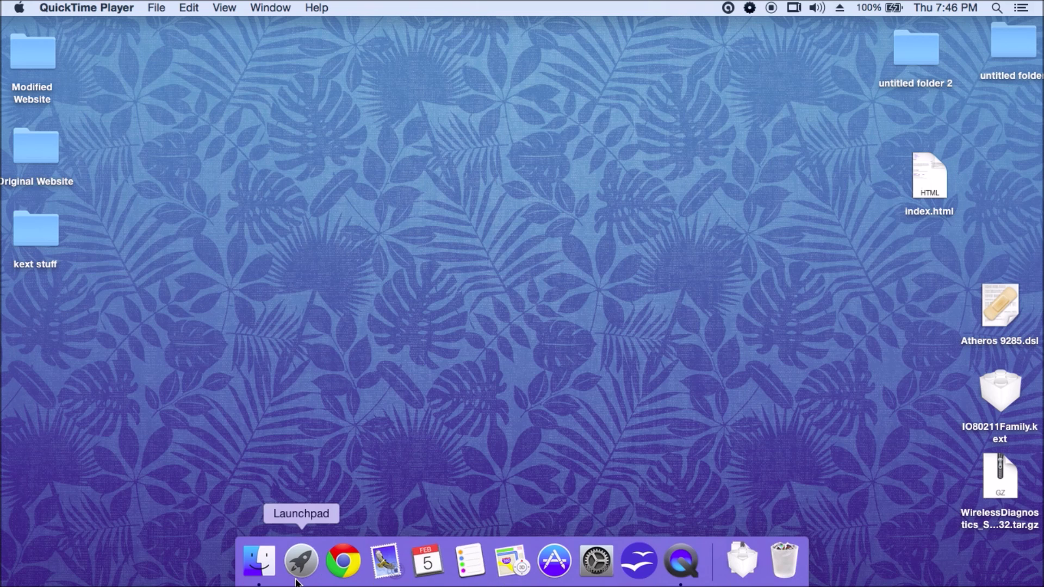
click(301, 561)
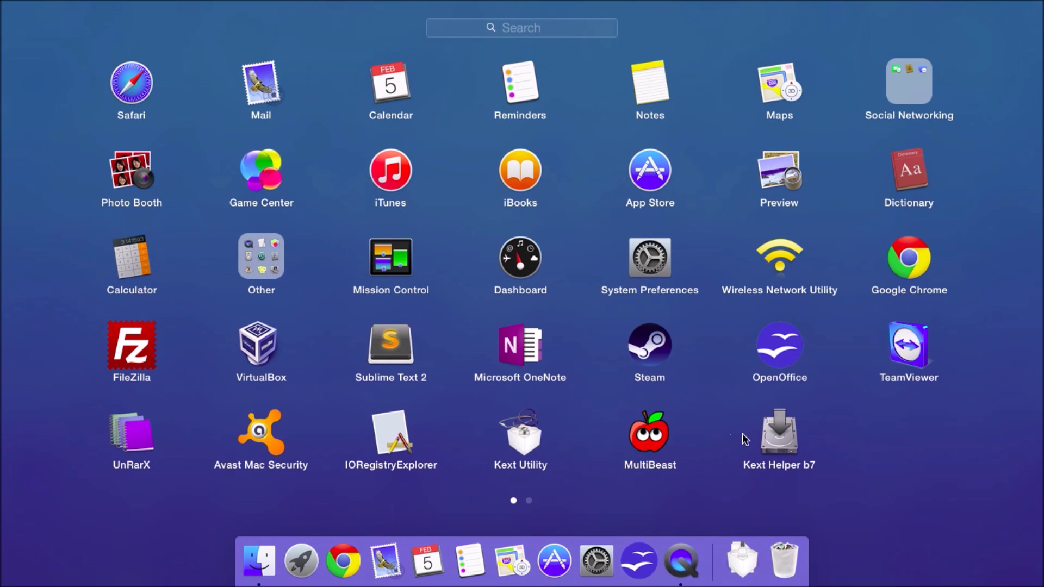
click(766, 437)
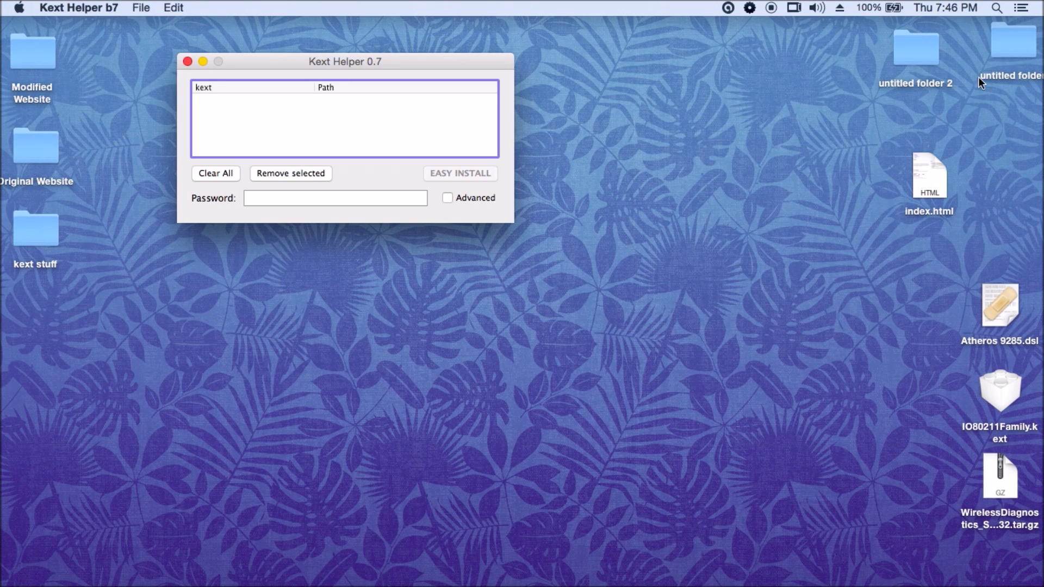
click(917, 67)
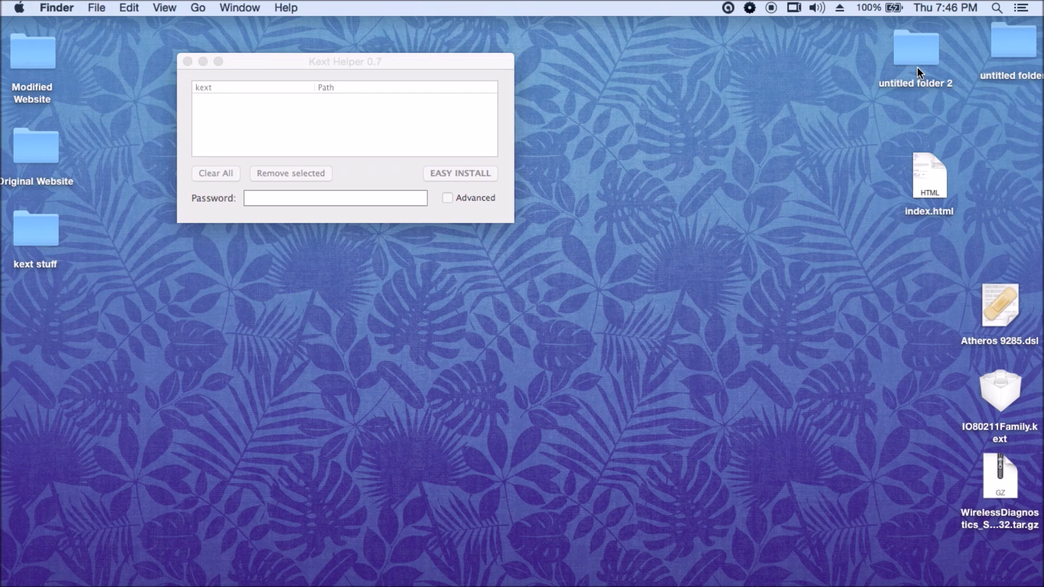
- Open untitled folder 2, drag IO80211Family.kext into Kext Helper's list, then show Downloads
click(916, 60)
double_click(915, 59)
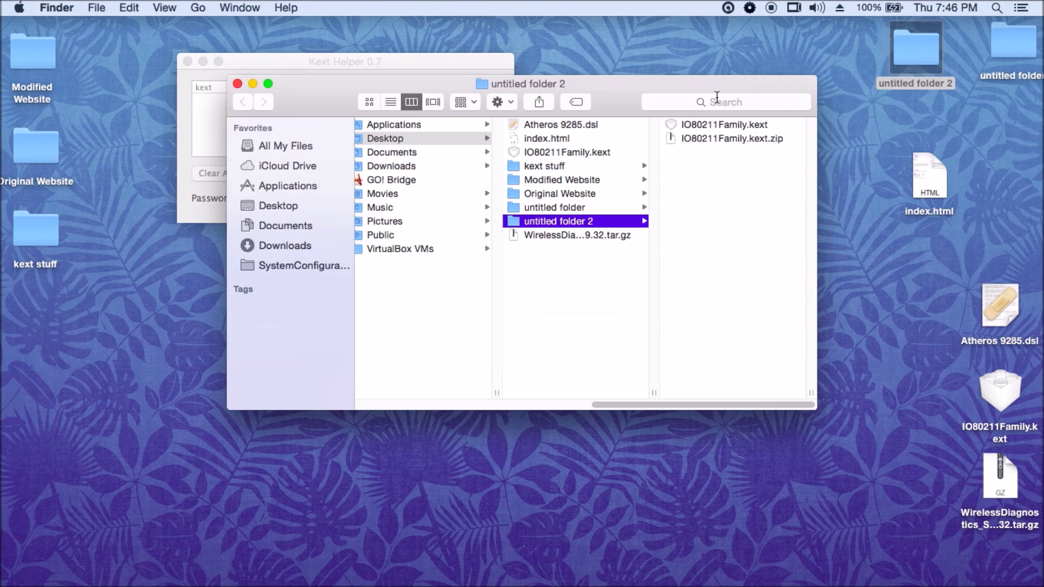
drag(718, 86, 514, 278)
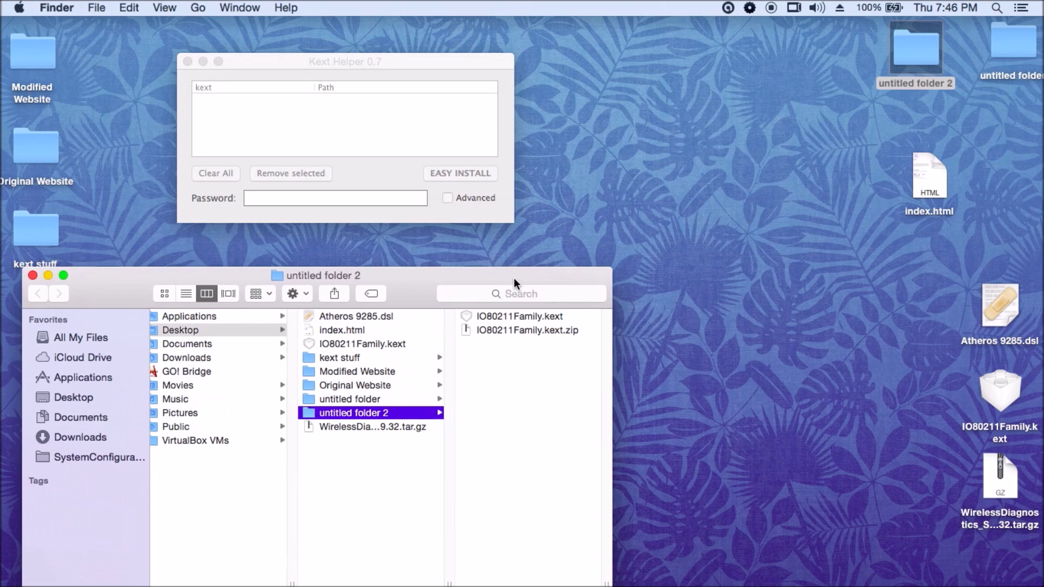
click(525, 318)
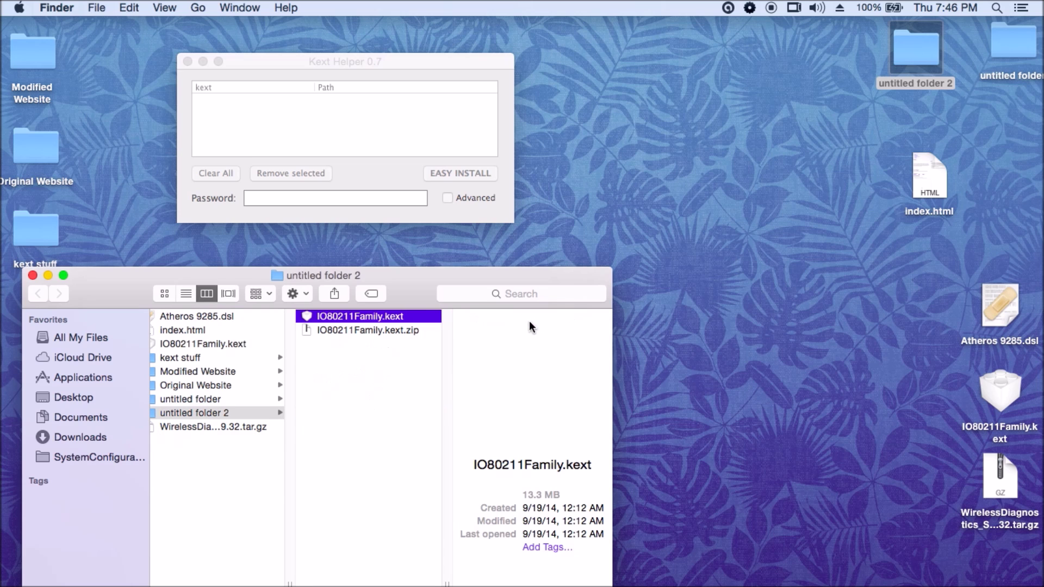
drag(396, 318, 373, 135)
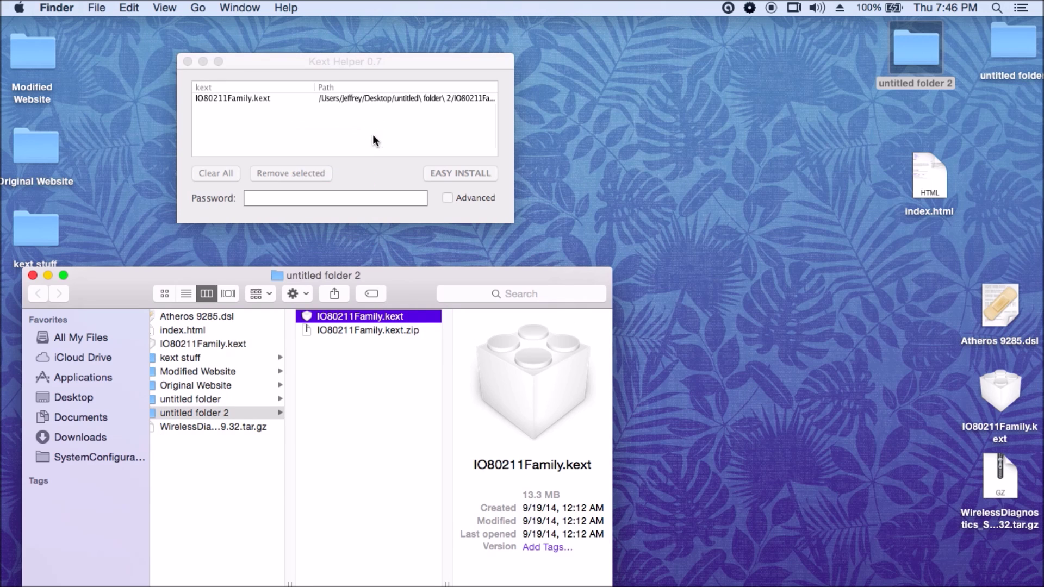
click(84, 436)
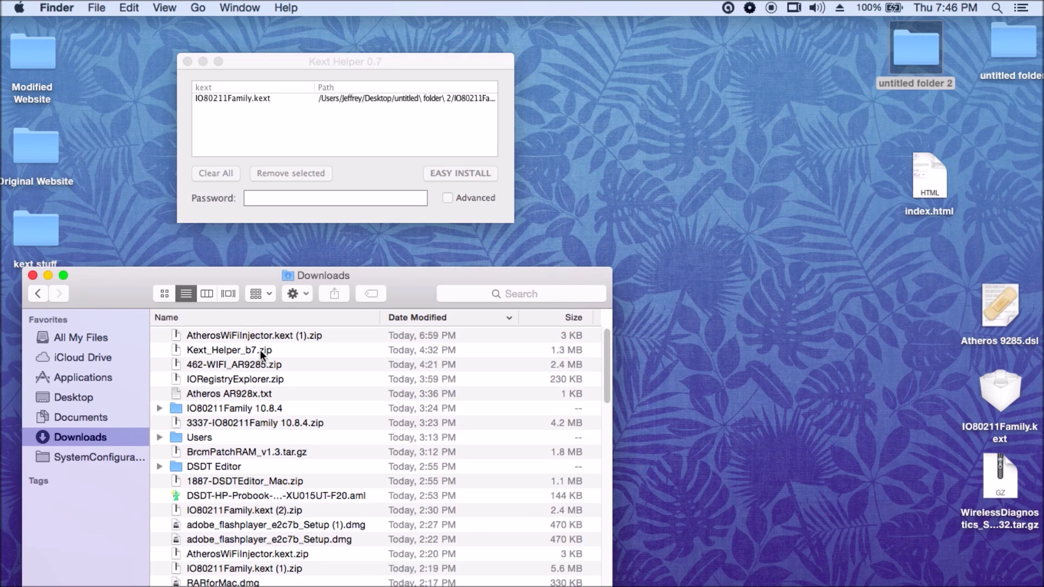
- Copy AtherosWiFiInjector.kext.zip to the desktop, unzip it, and add the kext to Kext Helper
scroll(272, 336, down, 1)
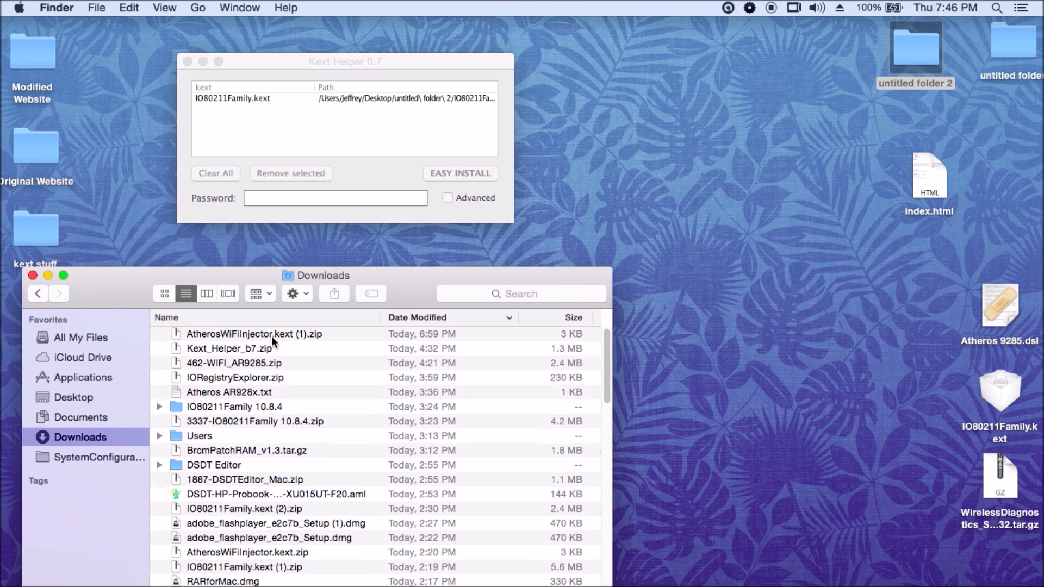
scroll(272, 337, up, 1)
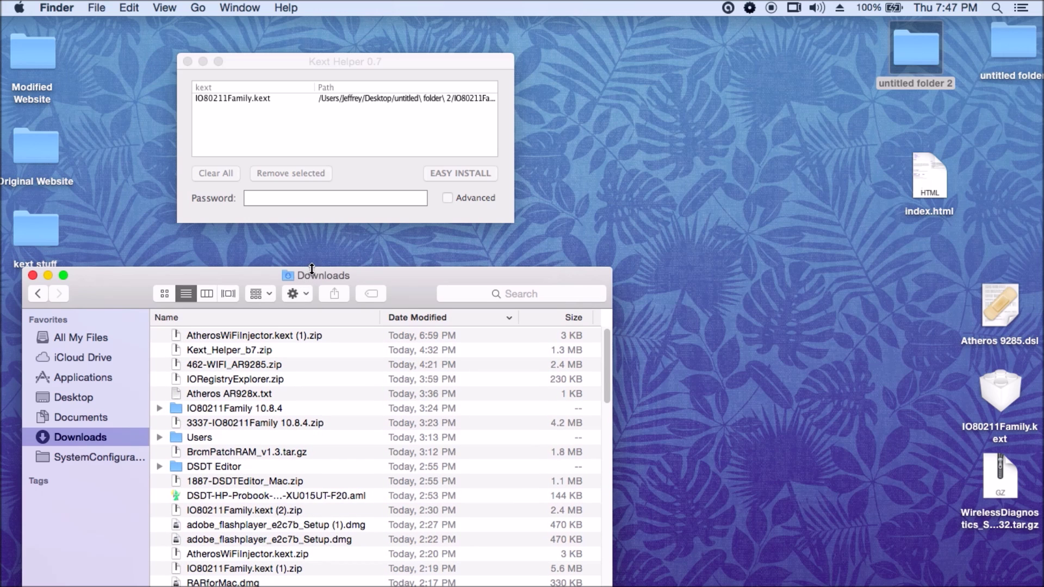
drag(318, 274, 598, 129)
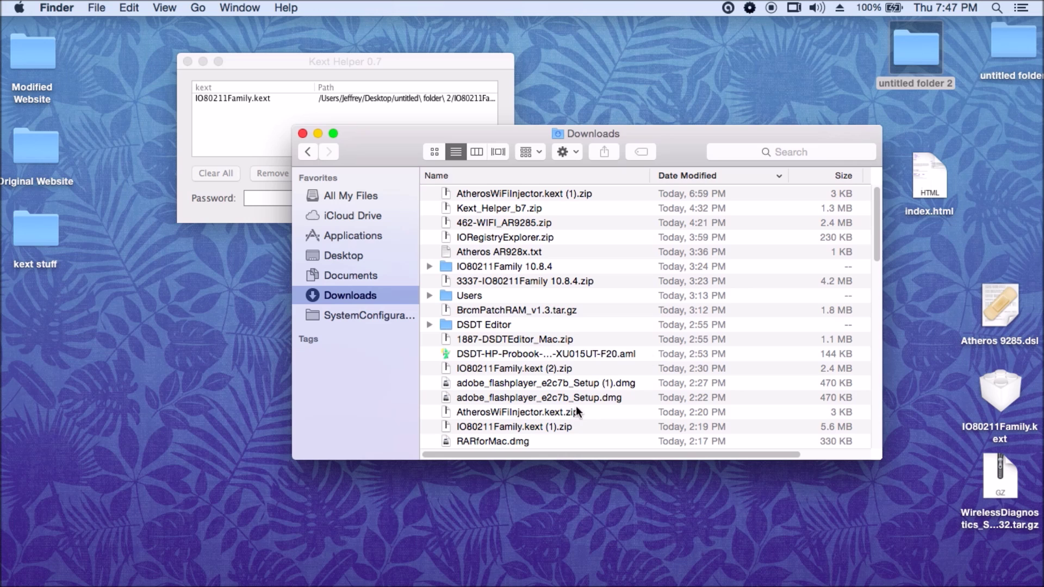
drag(879, 205, 881, 229)
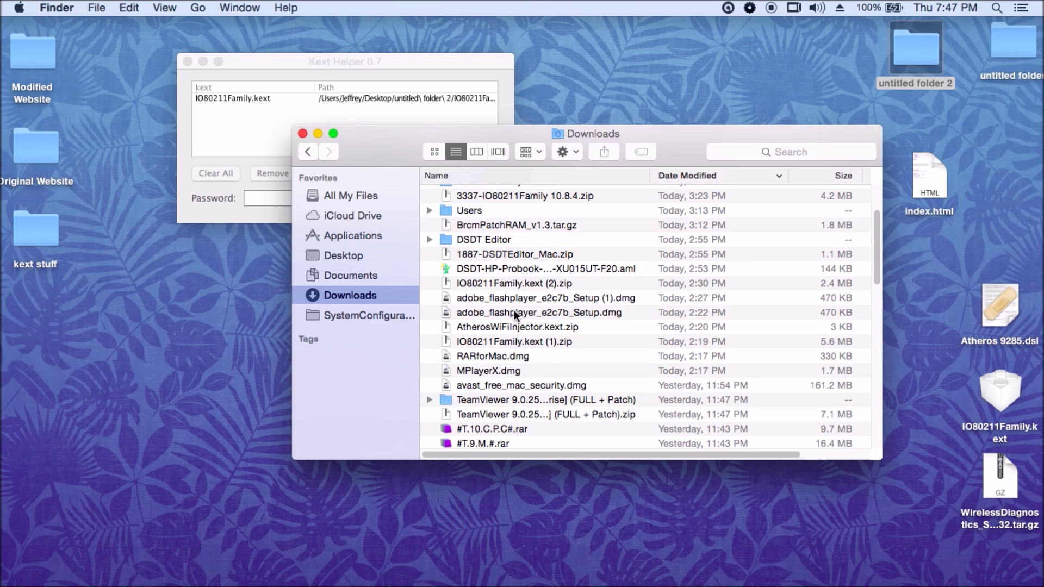
drag(515, 329, 475, 497)
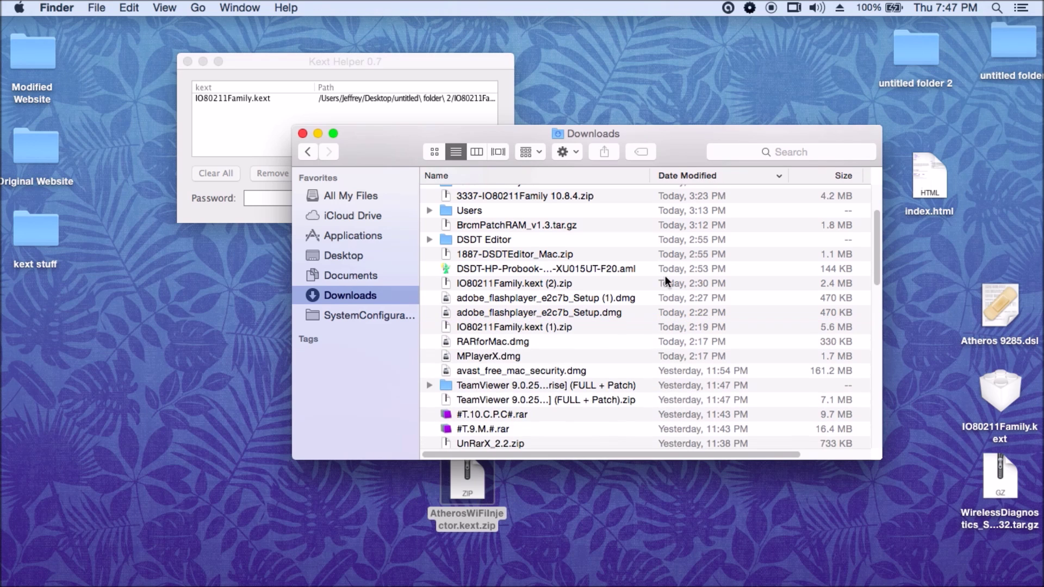
double_click(471, 493)
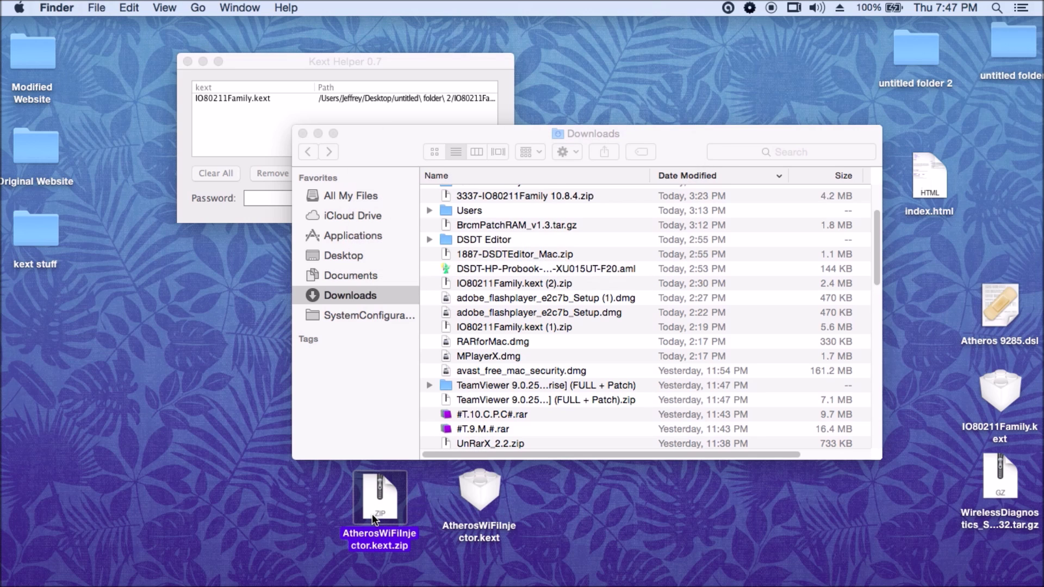
drag(486, 509, 262, 114)
click(266, 141)
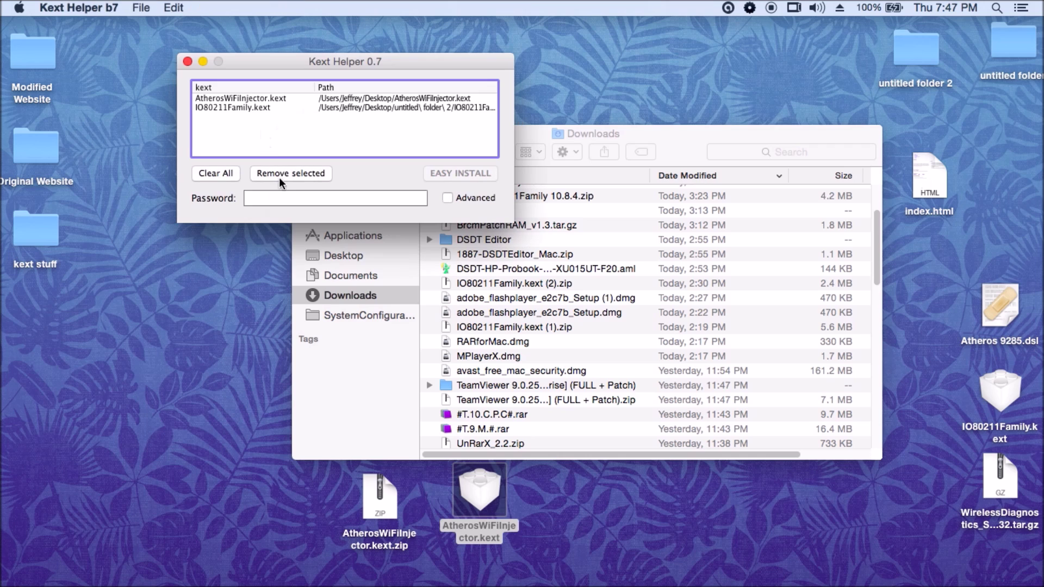
- Enter the admin password and Easy Install both kexts, dismissing the 'Install looks to be fine' message
click(286, 200)
text(•••••••••)
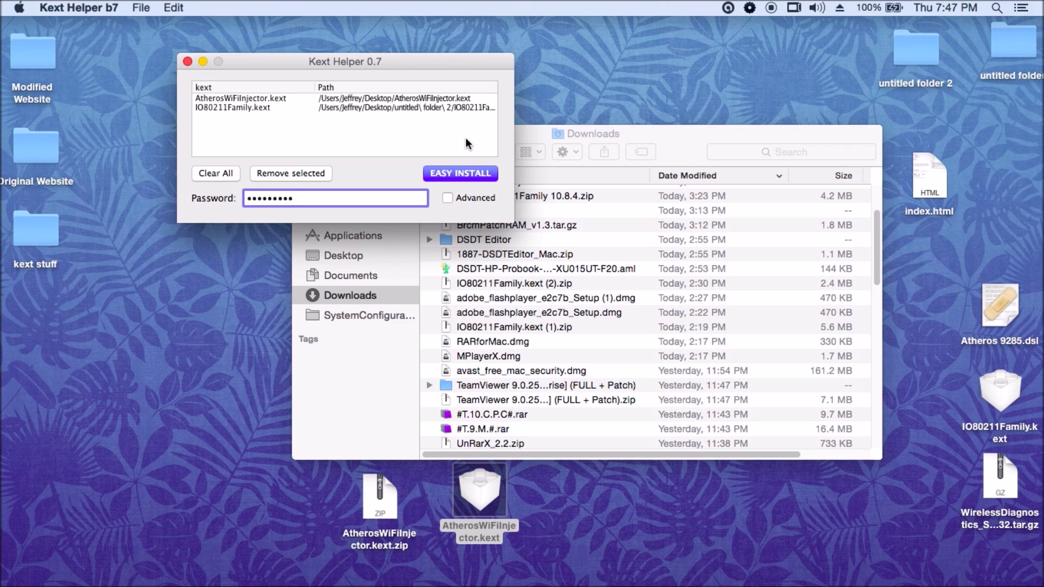
click(477, 173)
click(653, 200)
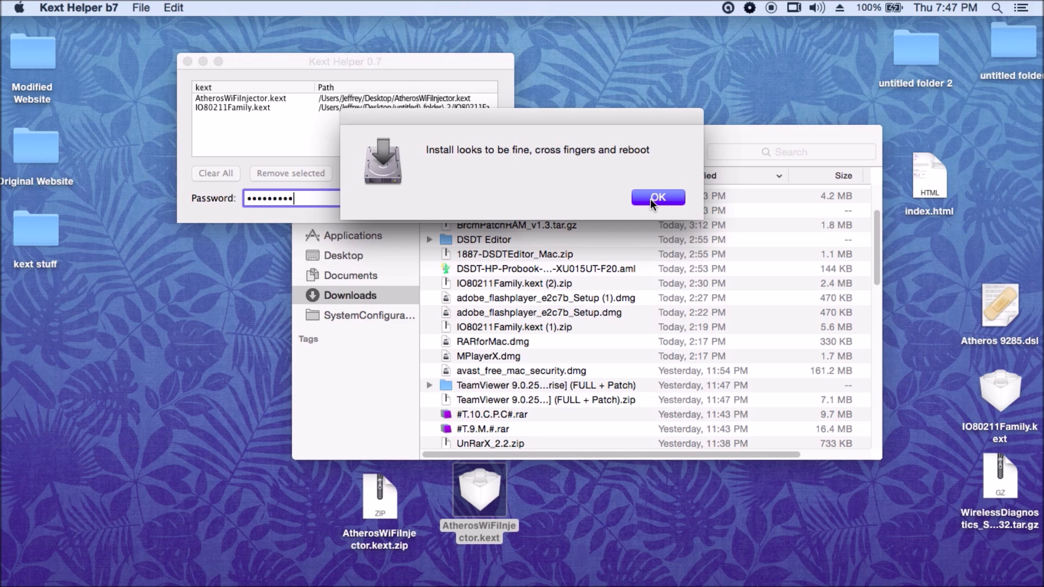
click(652, 202)
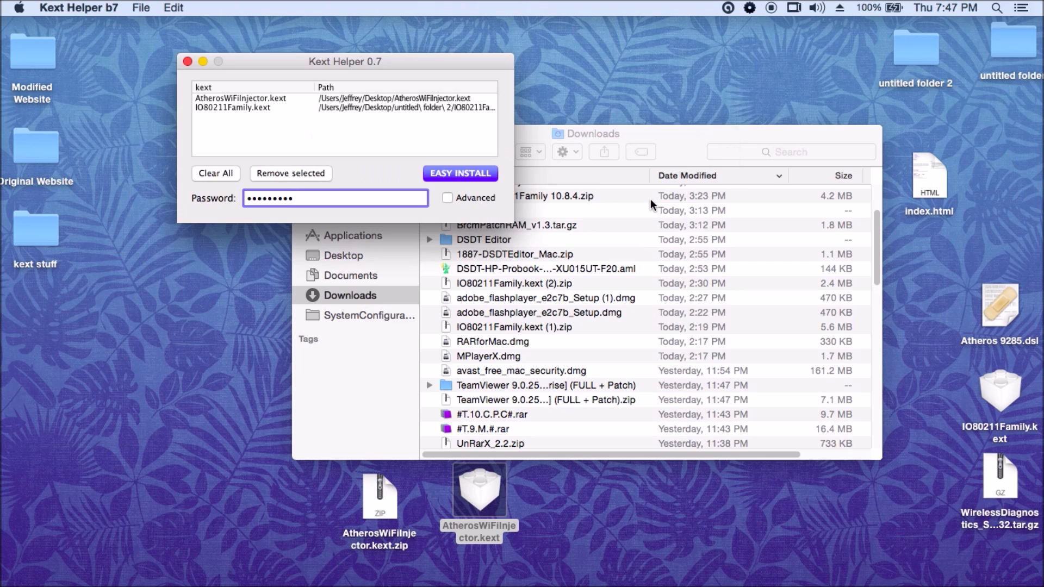
- Close Kext Helper and Downloads, force-quit Kext Helper b7 from the Dock, and restart the Mac
click(187, 62)
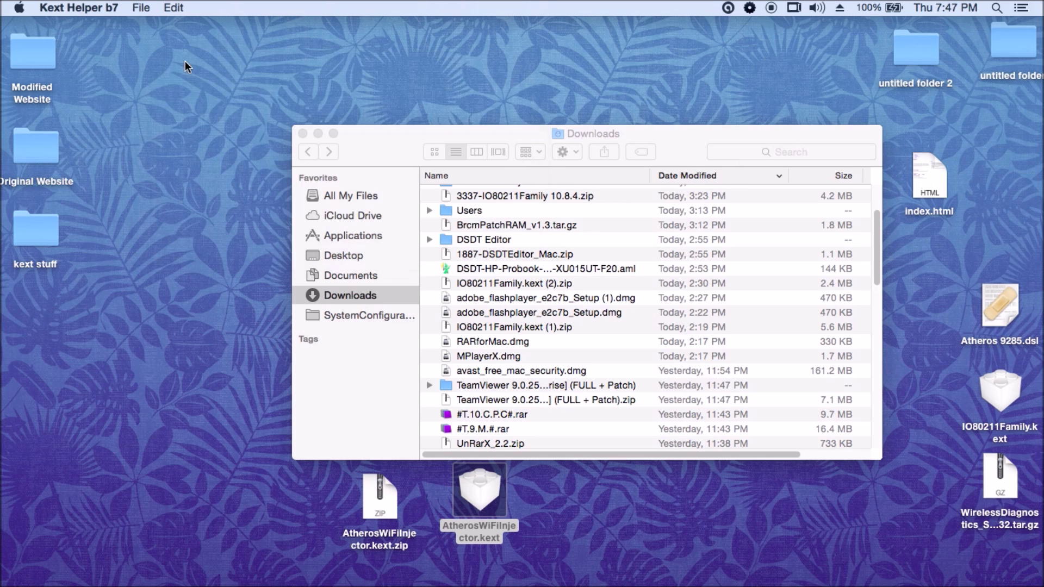
click(303, 134)
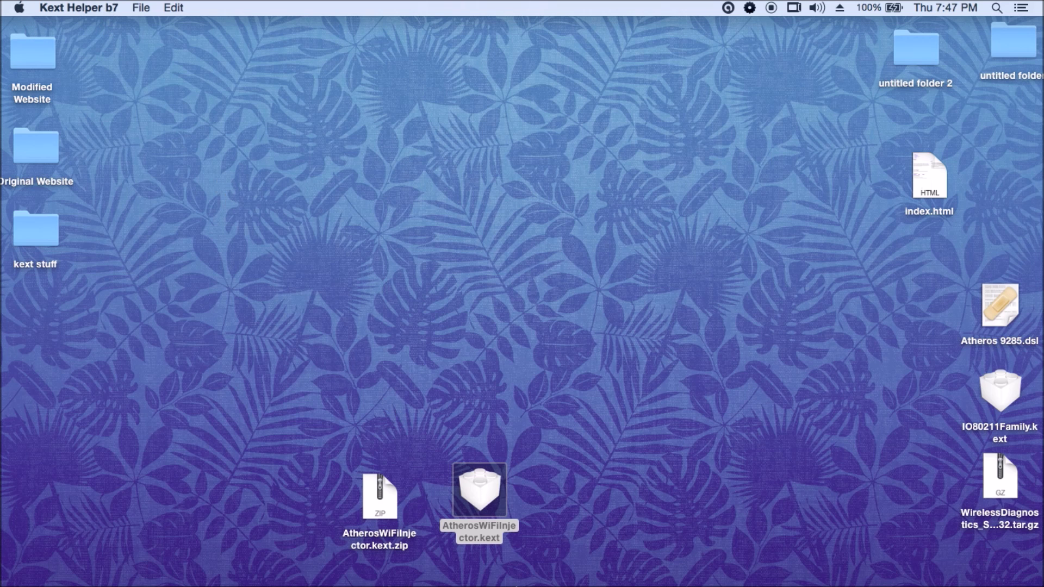
mouse_move(534, 566)
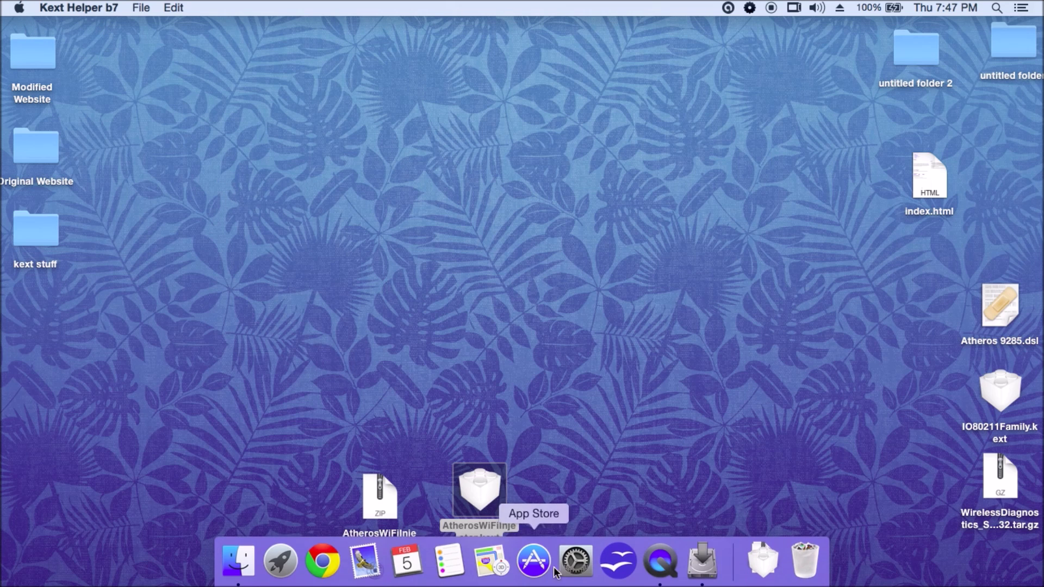
right_click(695, 564)
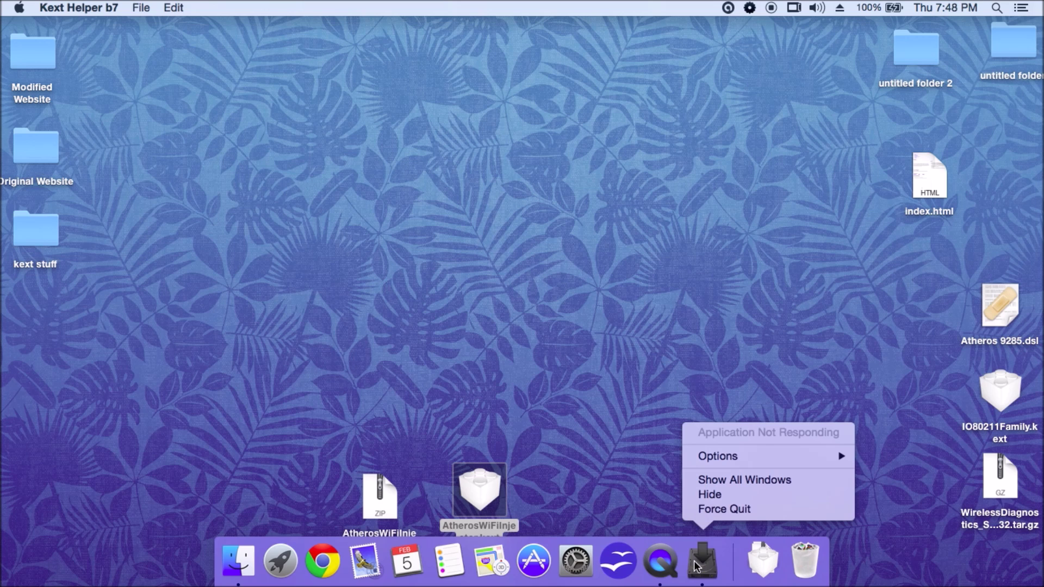
click(723, 511)
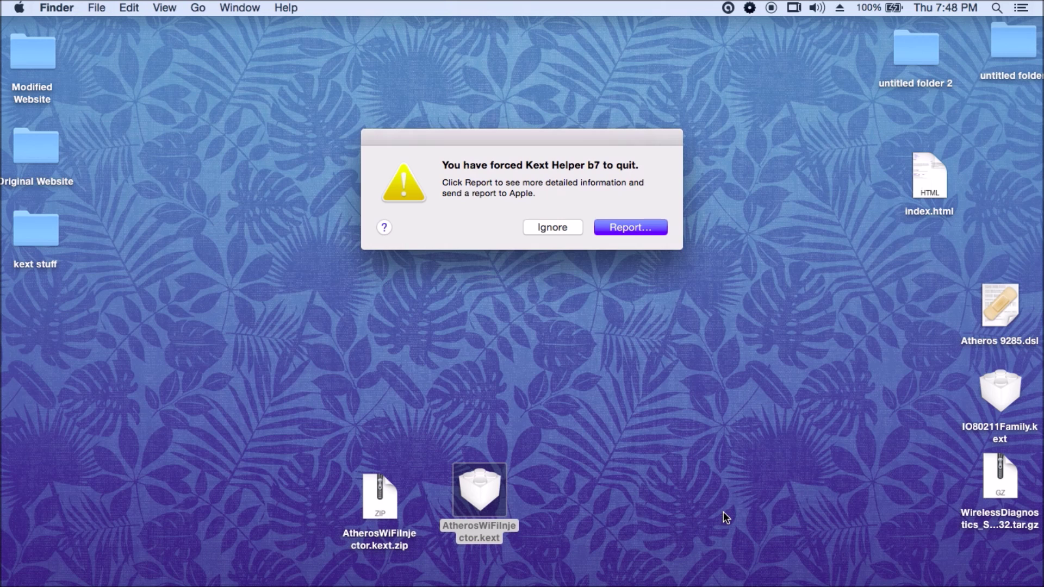
click(569, 228)
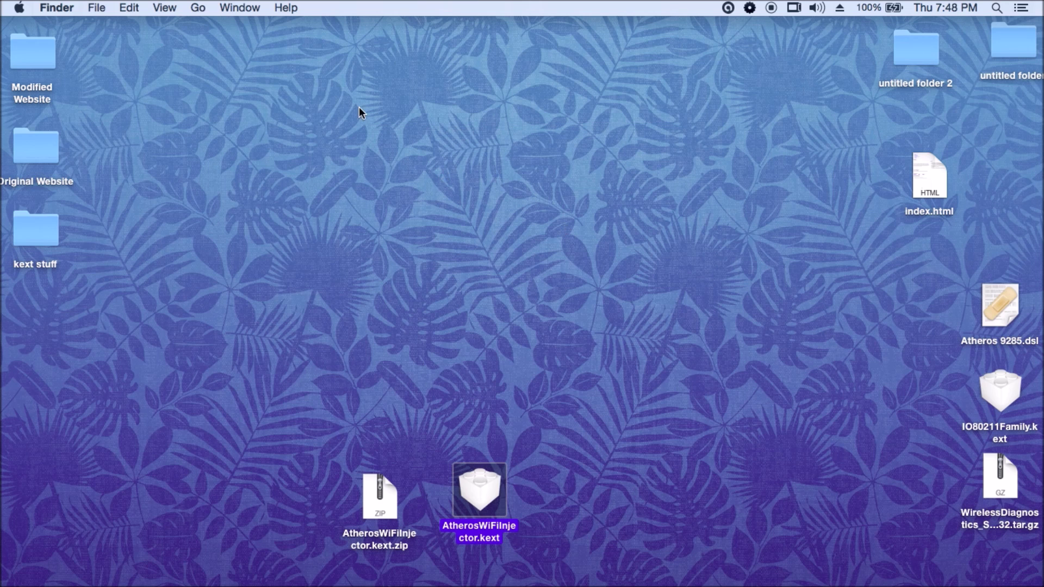
click(21, 16)
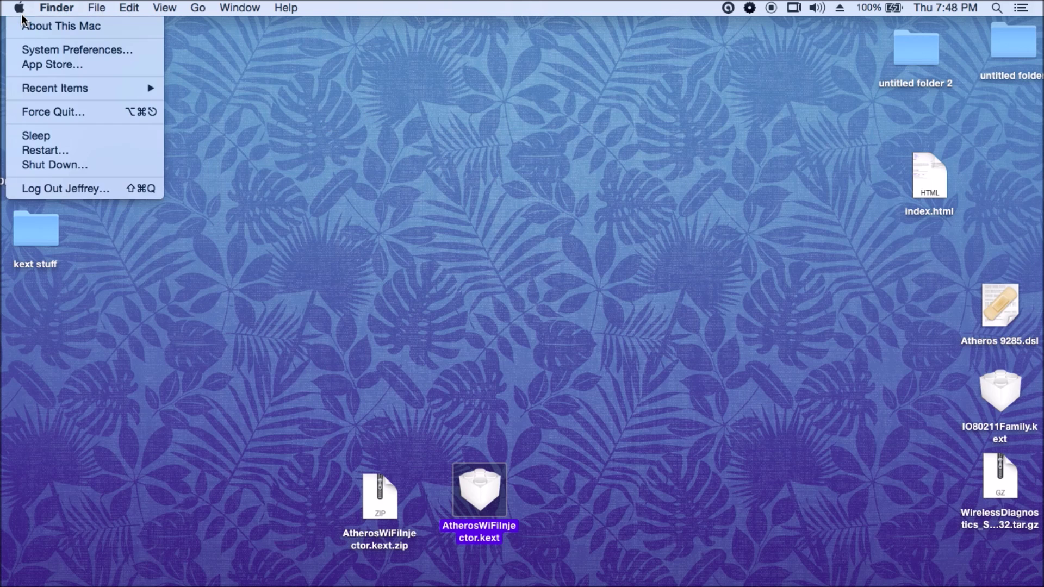
click(44, 148)
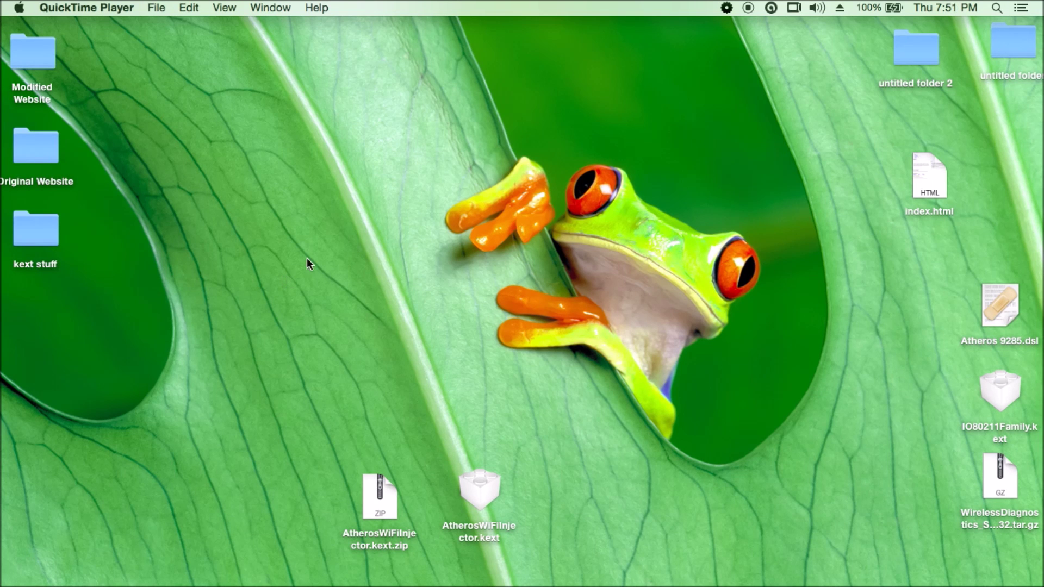
- Open System Preferences' Network pane and create a new Wi-Fi service
mouse_move(467, 579)
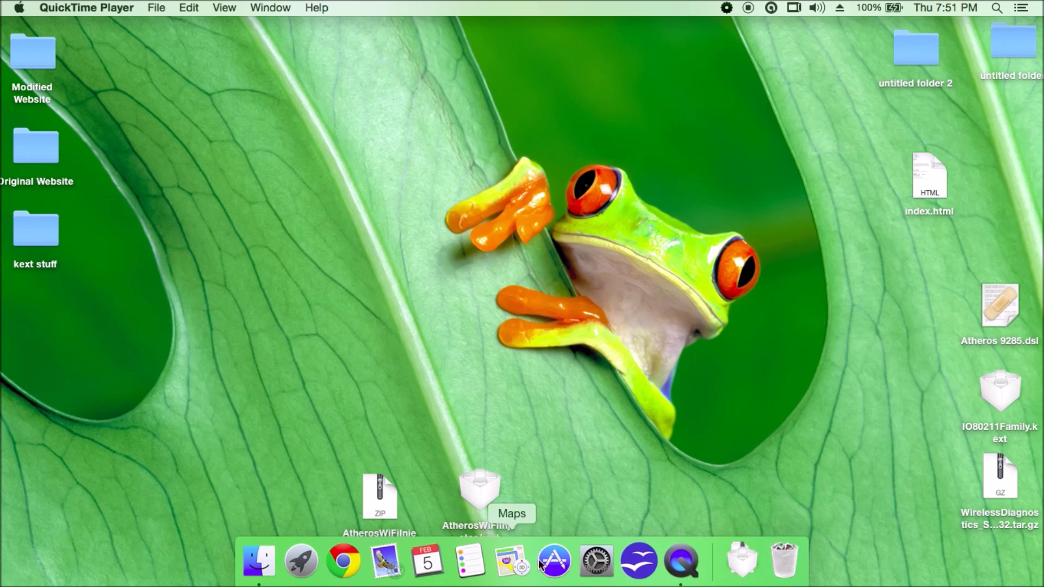
click(586, 565)
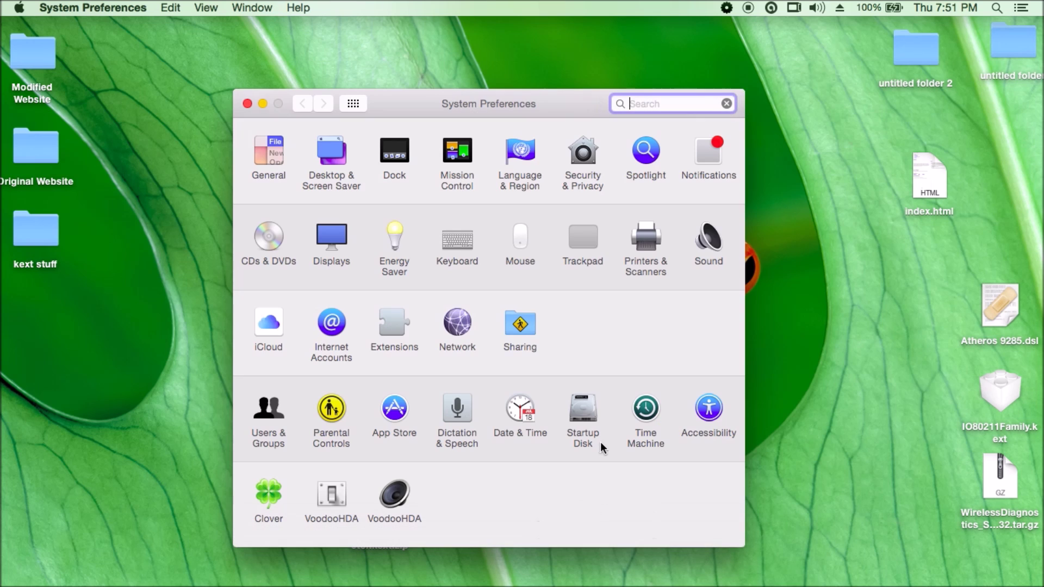
click(465, 324)
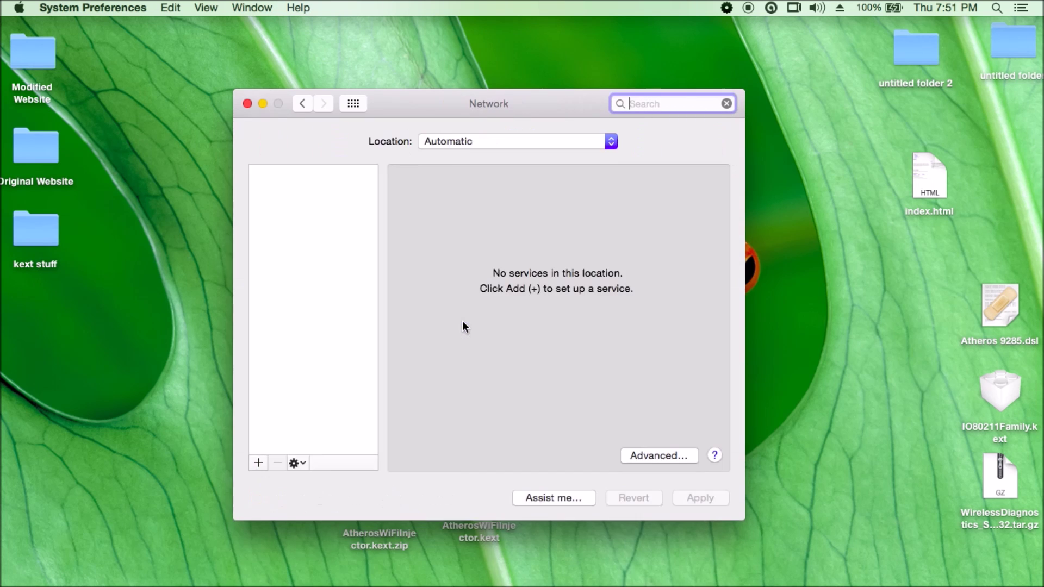
click(259, 463)
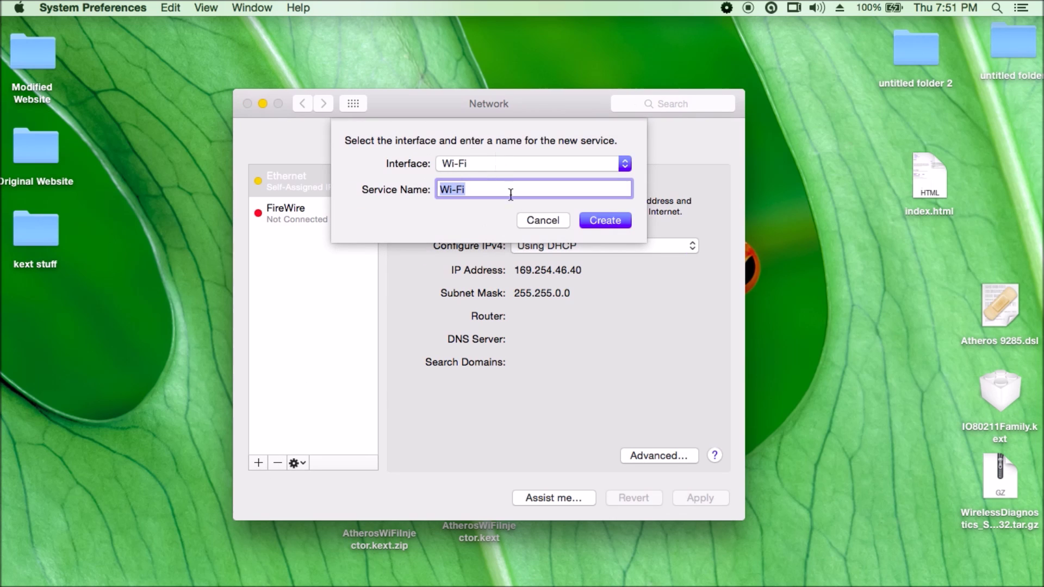
click(608, 217)
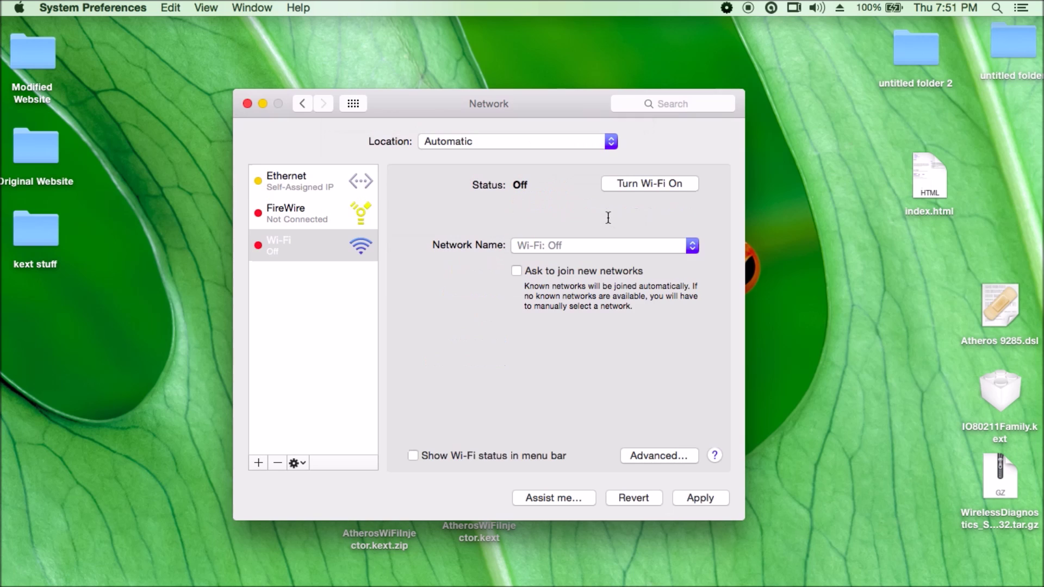
- Show Wi-Fi status in the menu bar, turn Wi-Fi on, and apply the changes
click(413, 455)
click(664, 181)
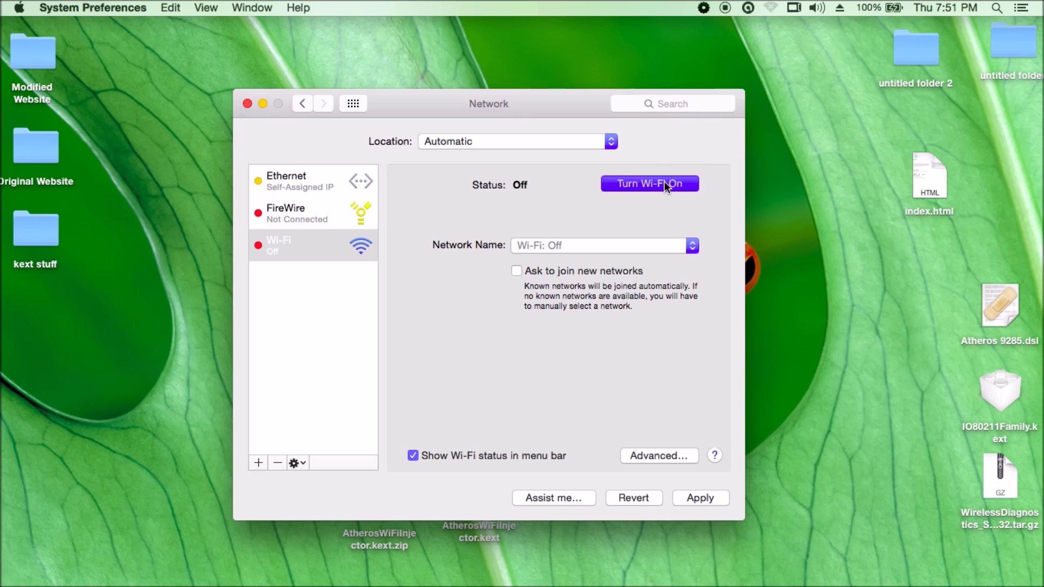
click(631, 203)
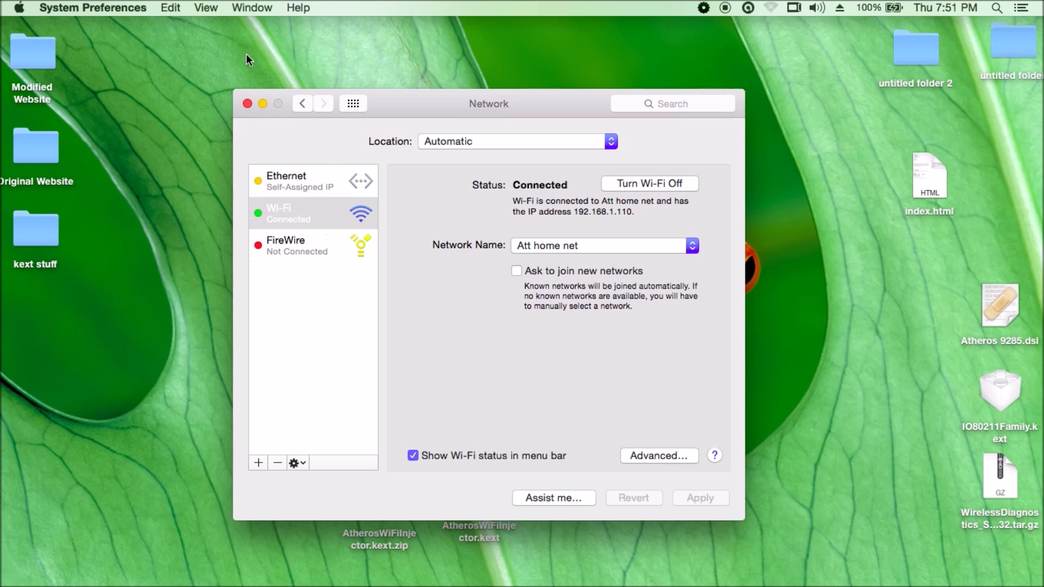
- Close the Network window and check the available networks in the Wi-Fi menu
click(248, 104)
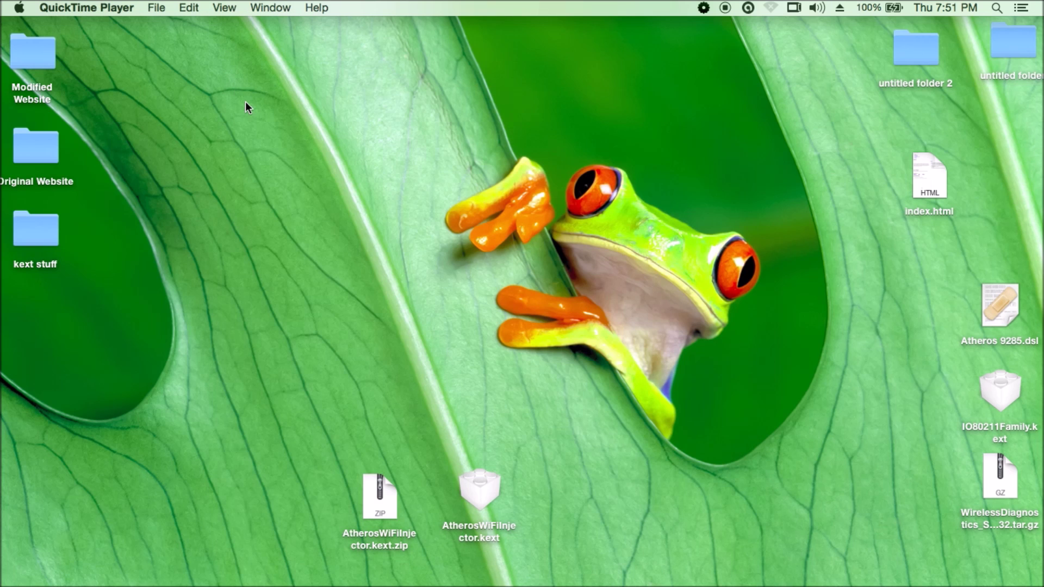
click(769, 8)
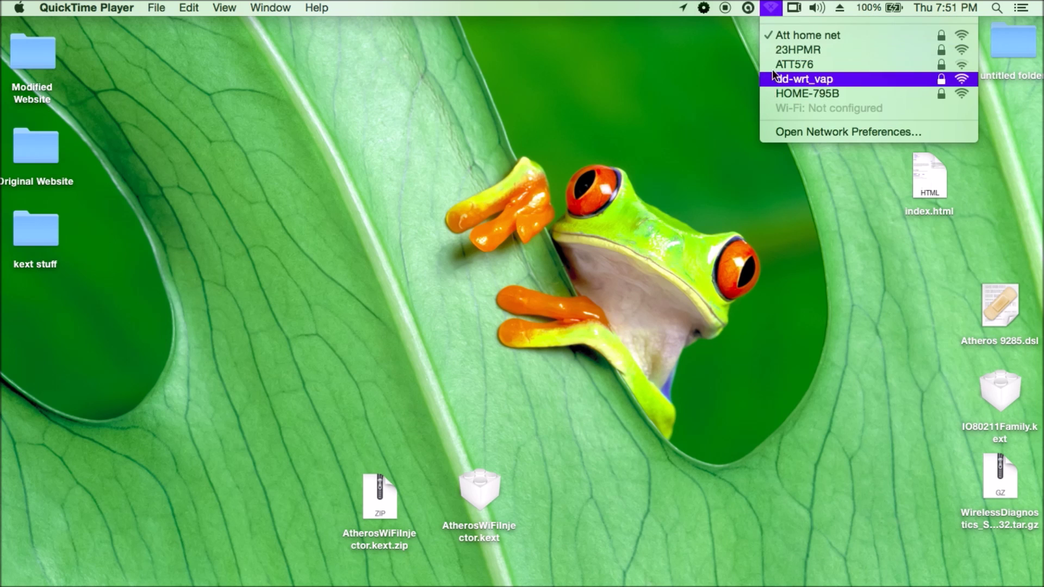
click(366, 105)
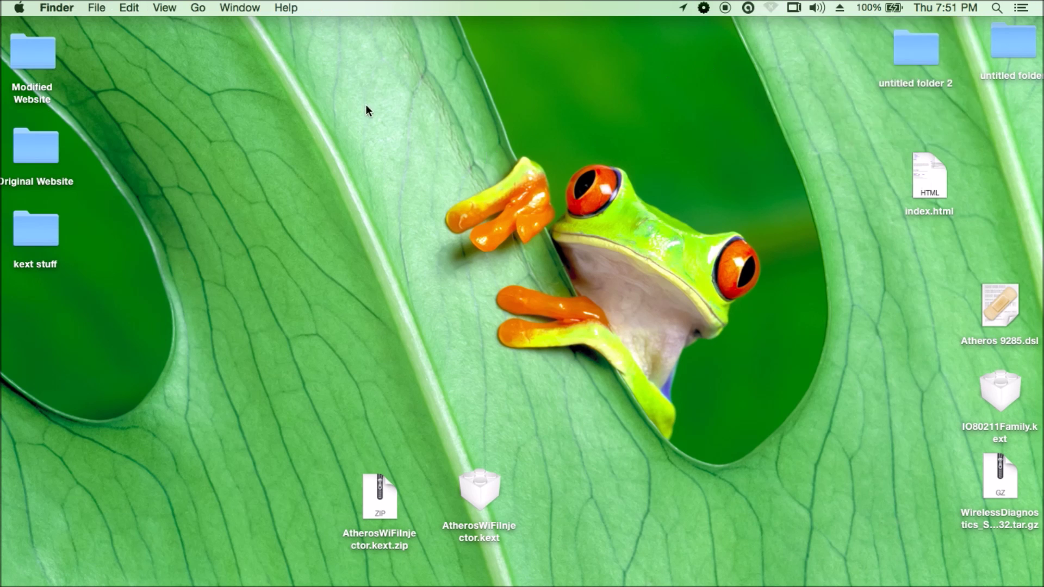
- Open About This Mac's System Report showing the MacBook Pro hardware overview
click(19, 7)
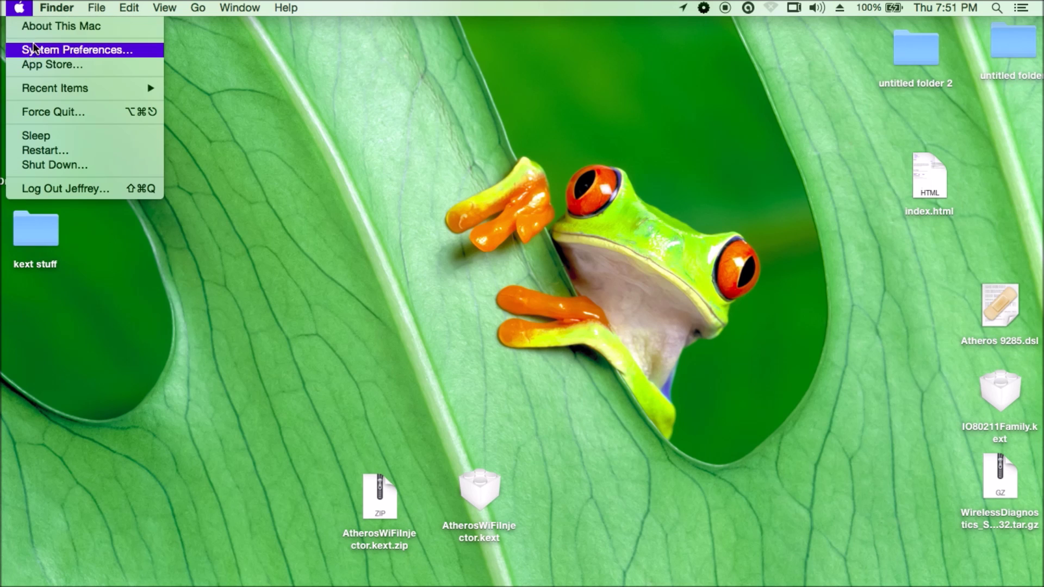
click(212, 141)
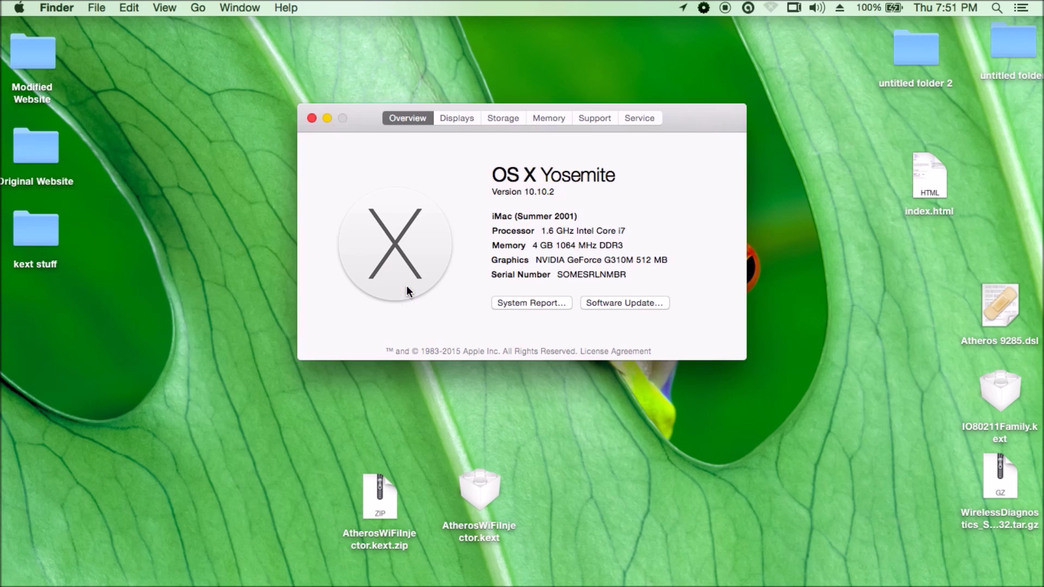
click(519, 302)
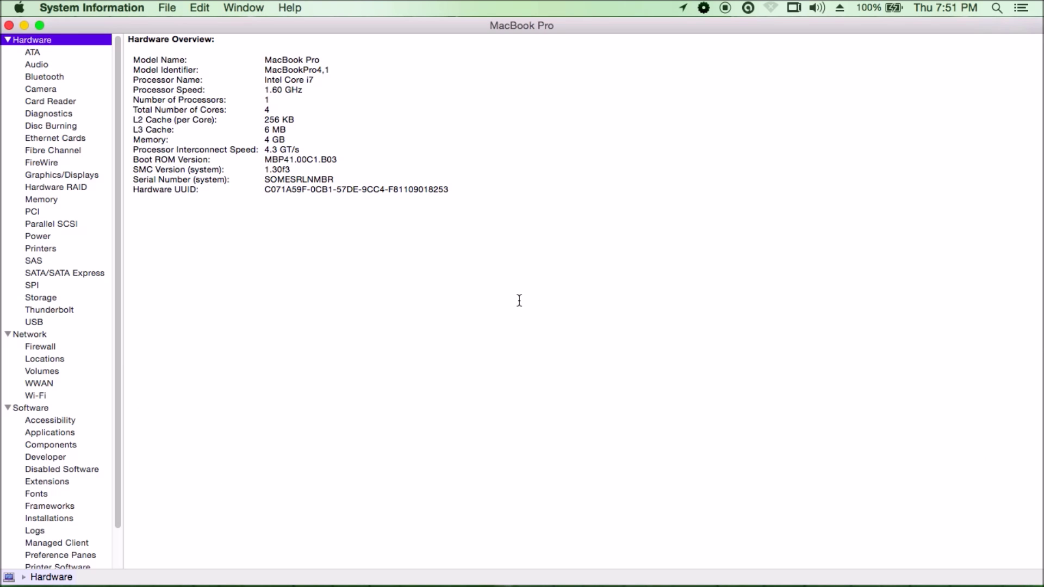
click(45, 396)
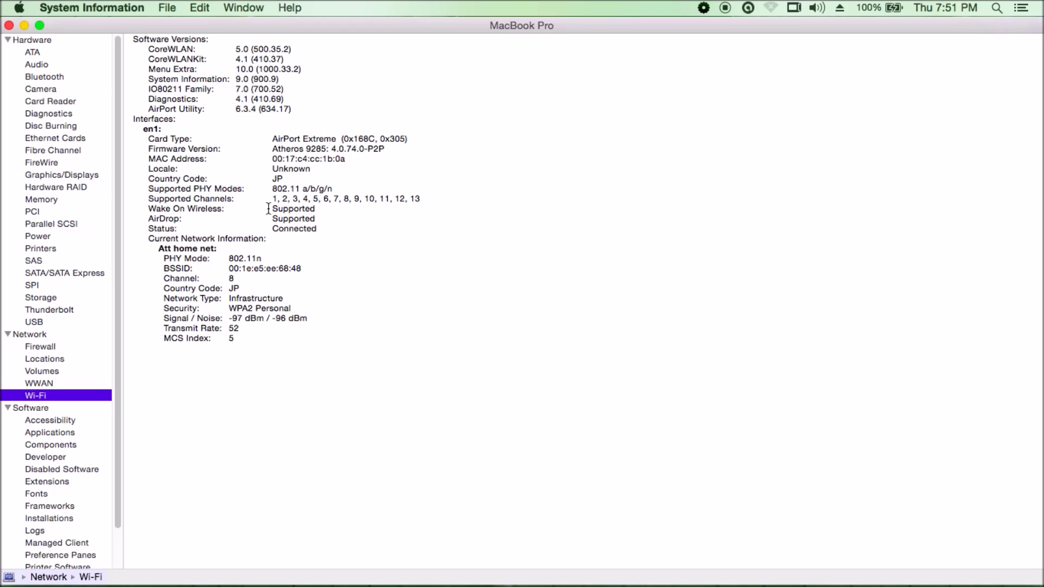
drag(273, 148, 340, 139)
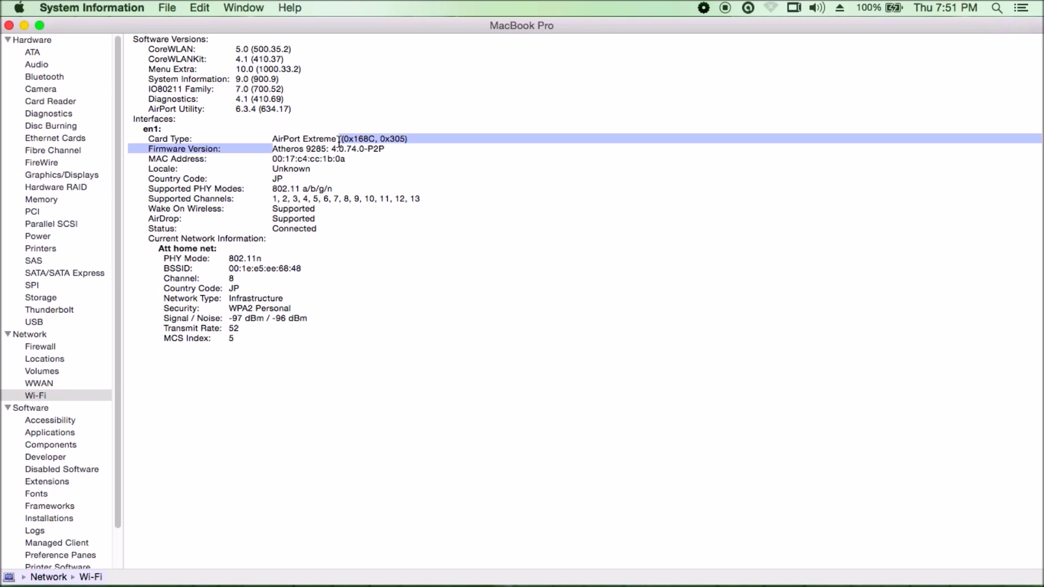
click(8, 24)
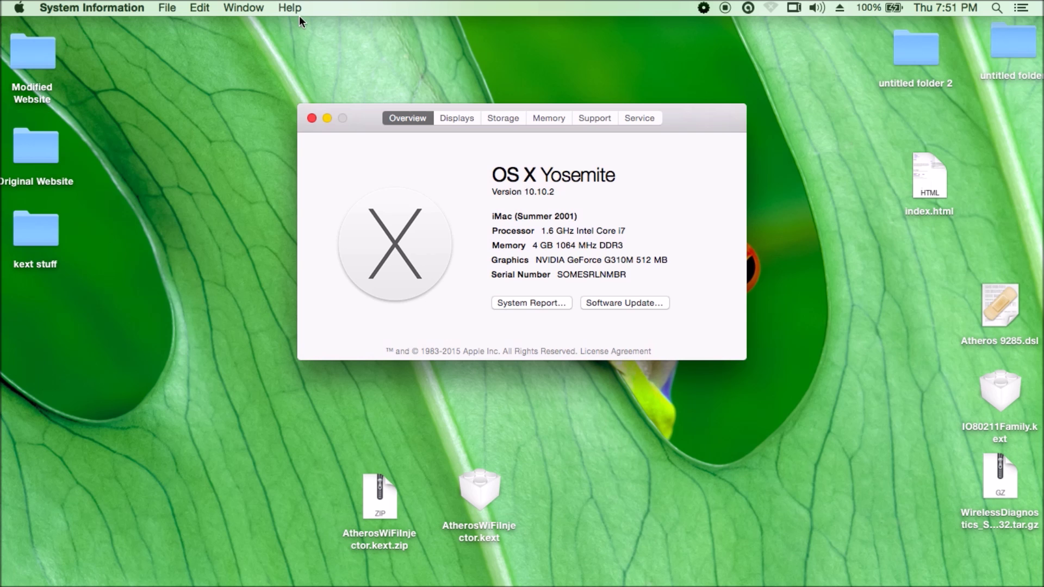
click(313, 118)
- Open Network Preferences from the Wi-Fi menu to check the Att home net connection
click(768, 12)
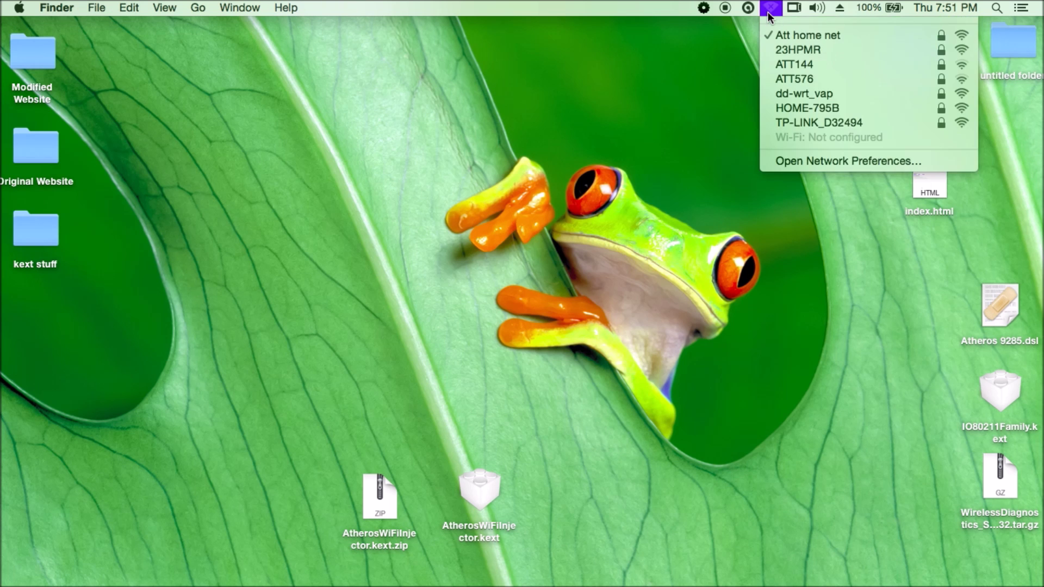
click(650, 175)
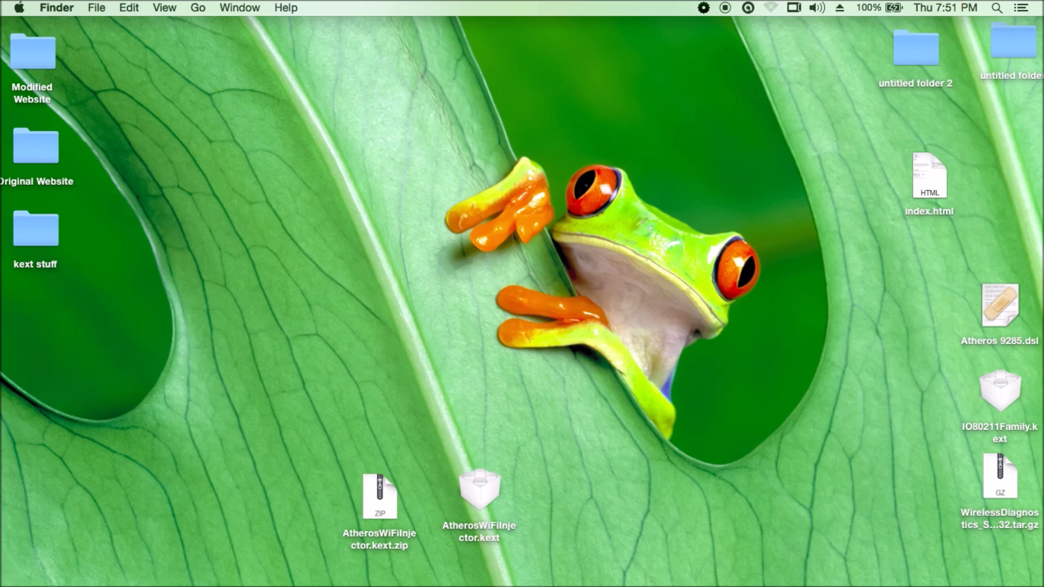
click(771, 8)
click(803, 207)
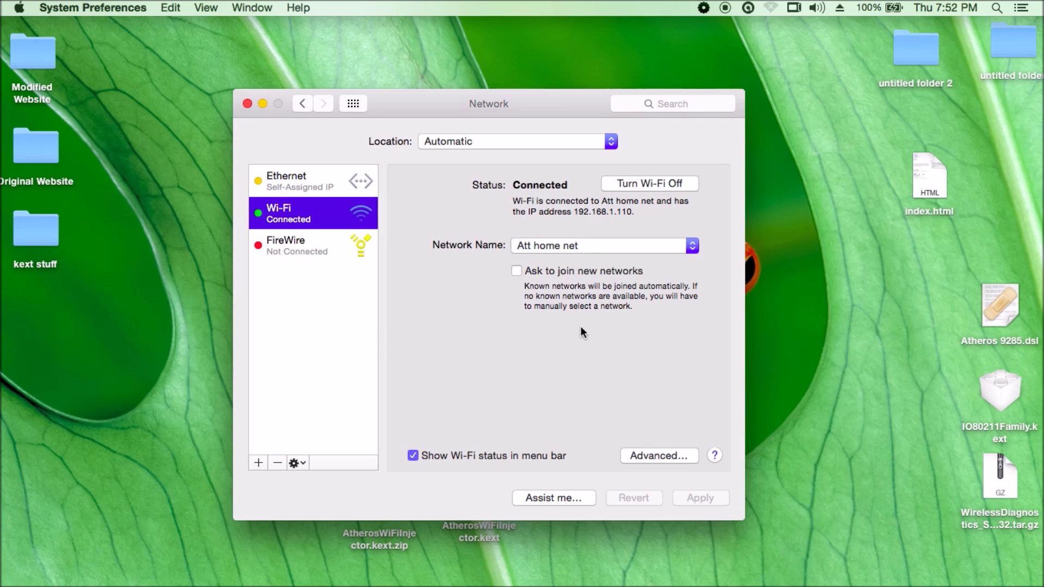
- Toggle the Wi-Fi menu-bar status off and on, close Network, and recheck the Wi-Fi list
click(412, 456)
click(412, 456)
click(248, 103)
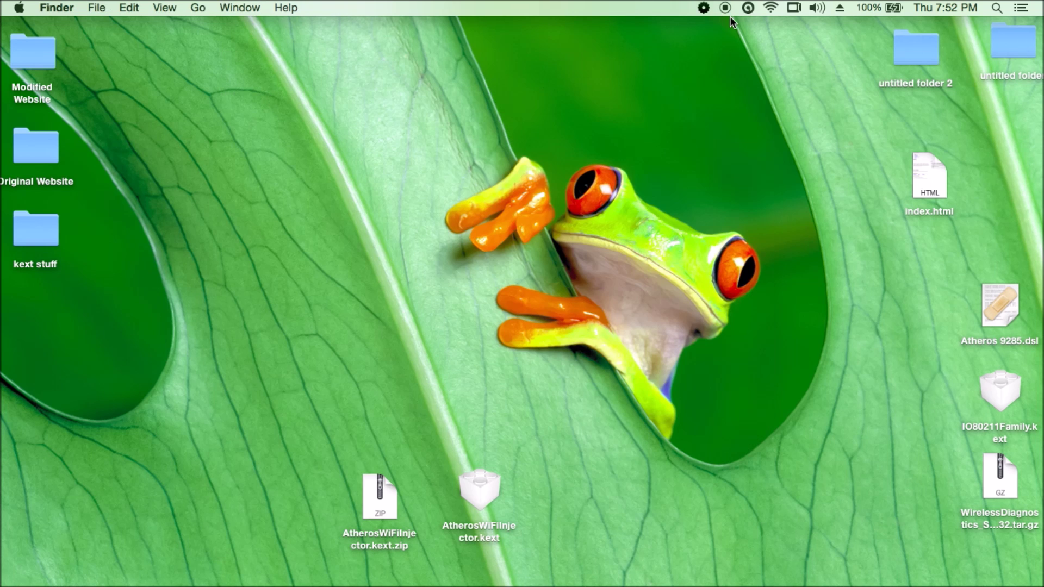
click(770, 14)
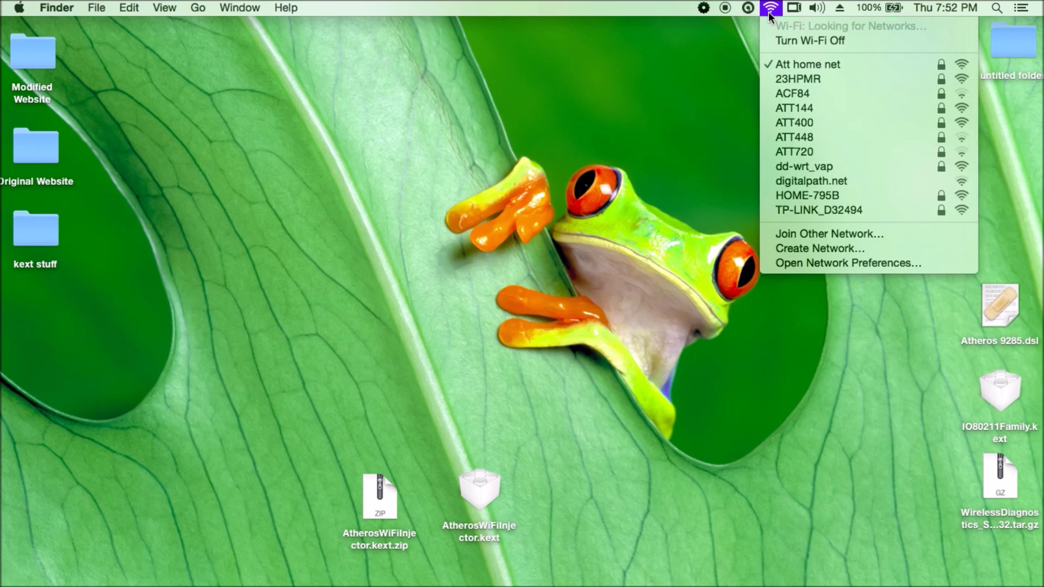
click(582, 301)
mouse_move(350, 583)
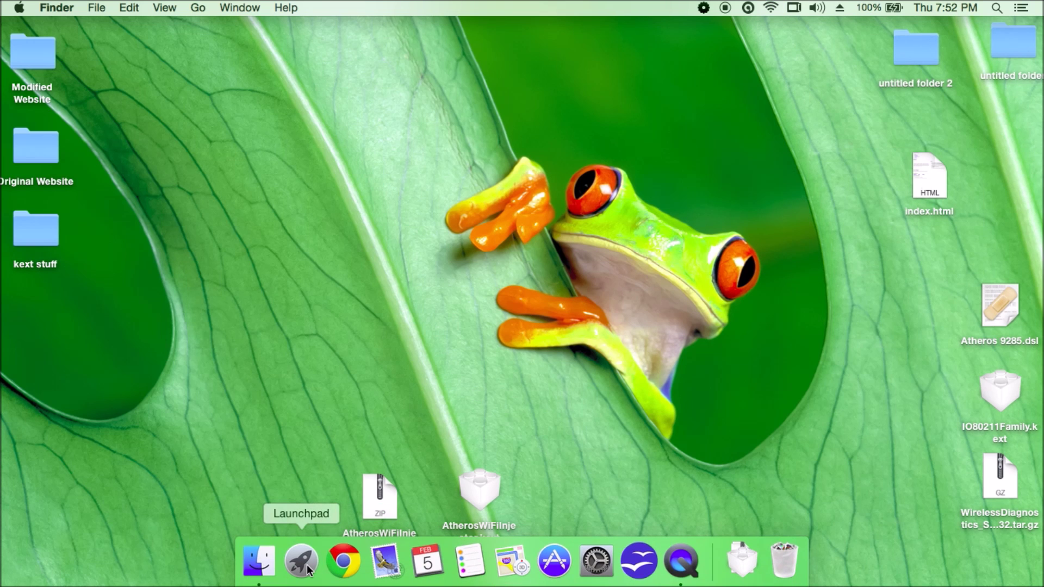
- Launch Safari by searching 'sa' in Launchpad
click(301, 561)
text(sa)
key(Return)
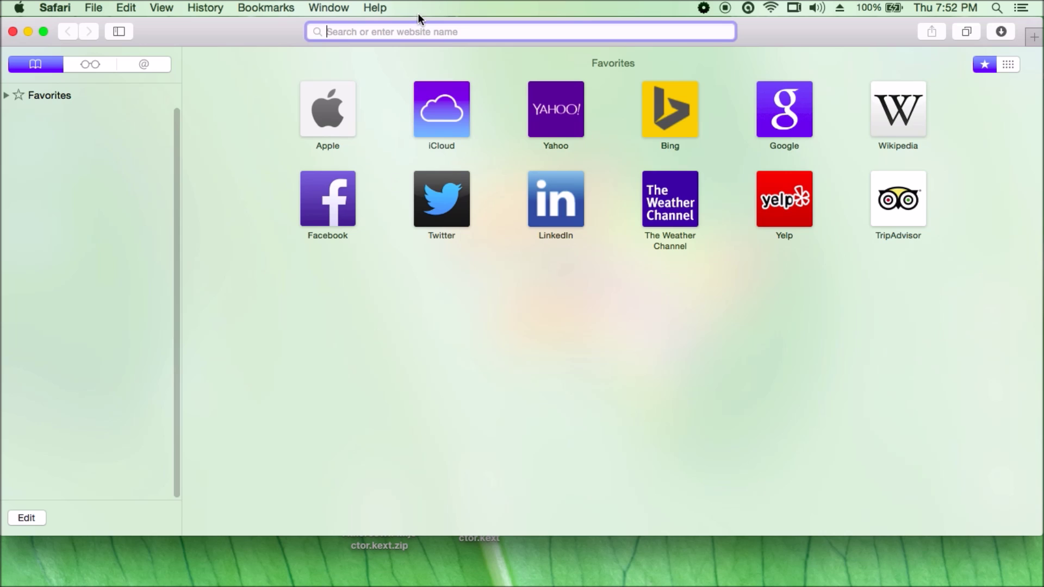
- Load yahoo.com in Safari's address bar
text(yahoo.cm)
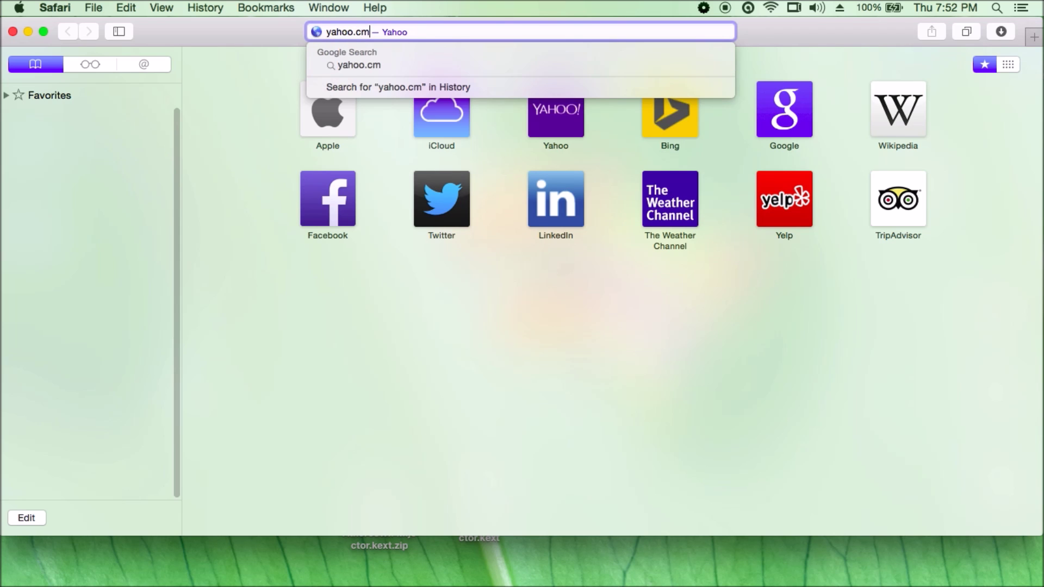
key(BackSpace)
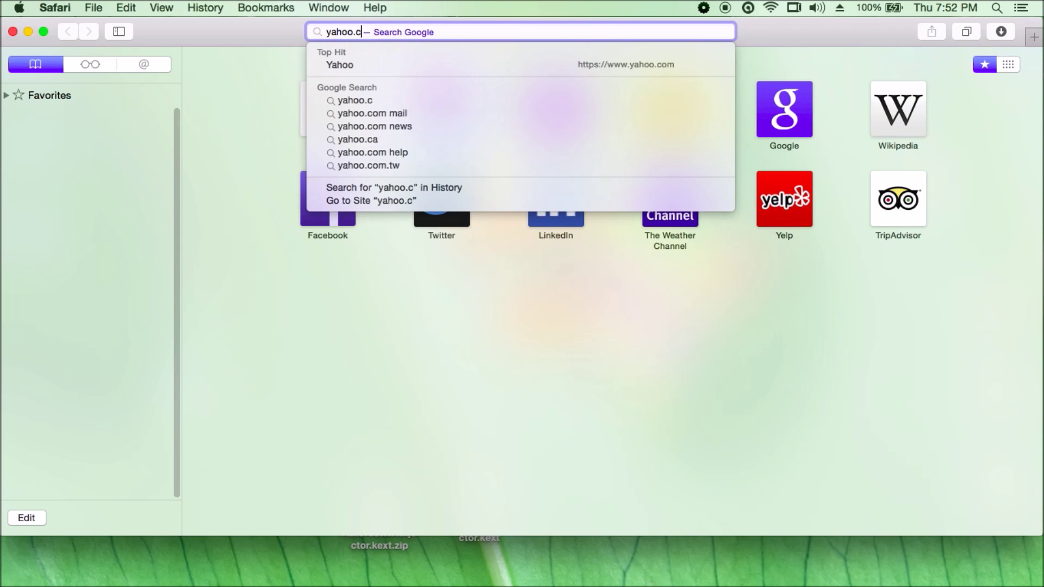
text(om)
key(Return)
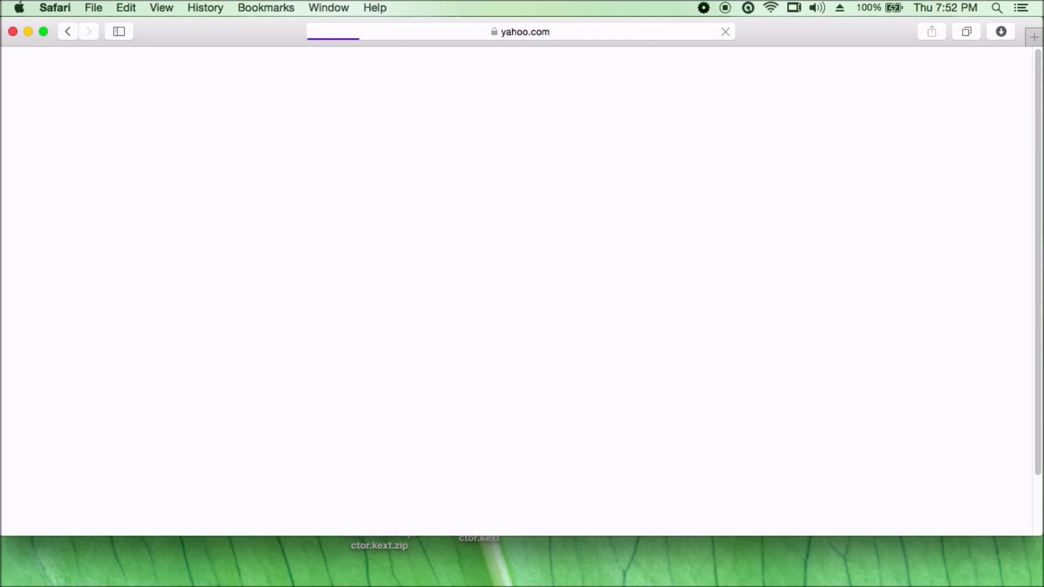